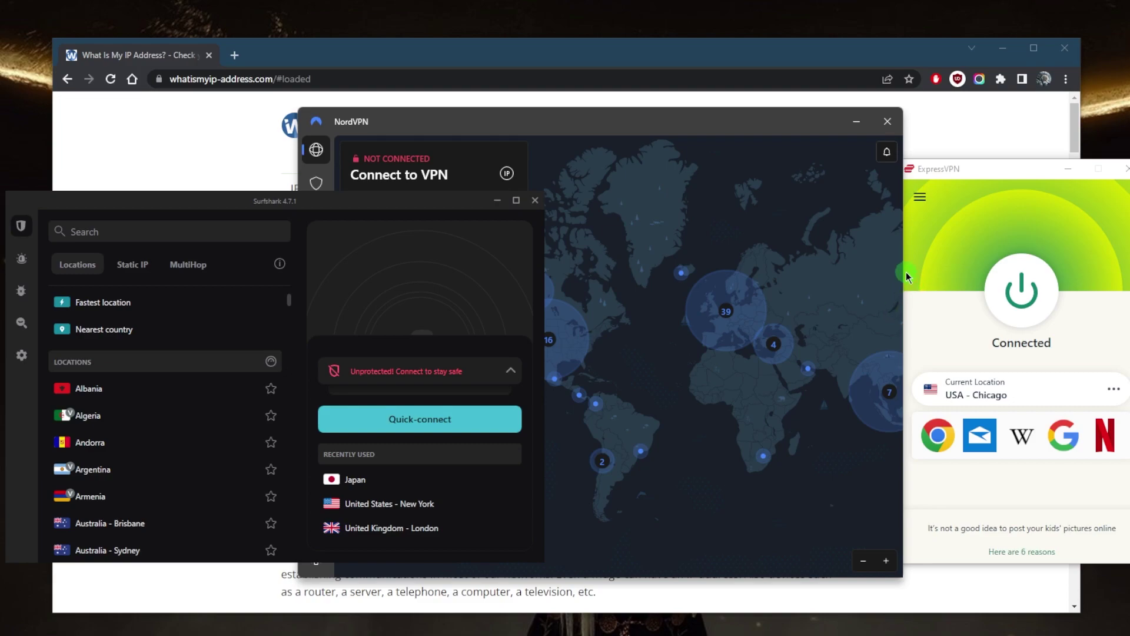
- Check the NordVPN and Surfshark windows, then disconnect ExpressVPN from USA - Chicago
{"action": "left_click", "coordinate": [848, 271]}
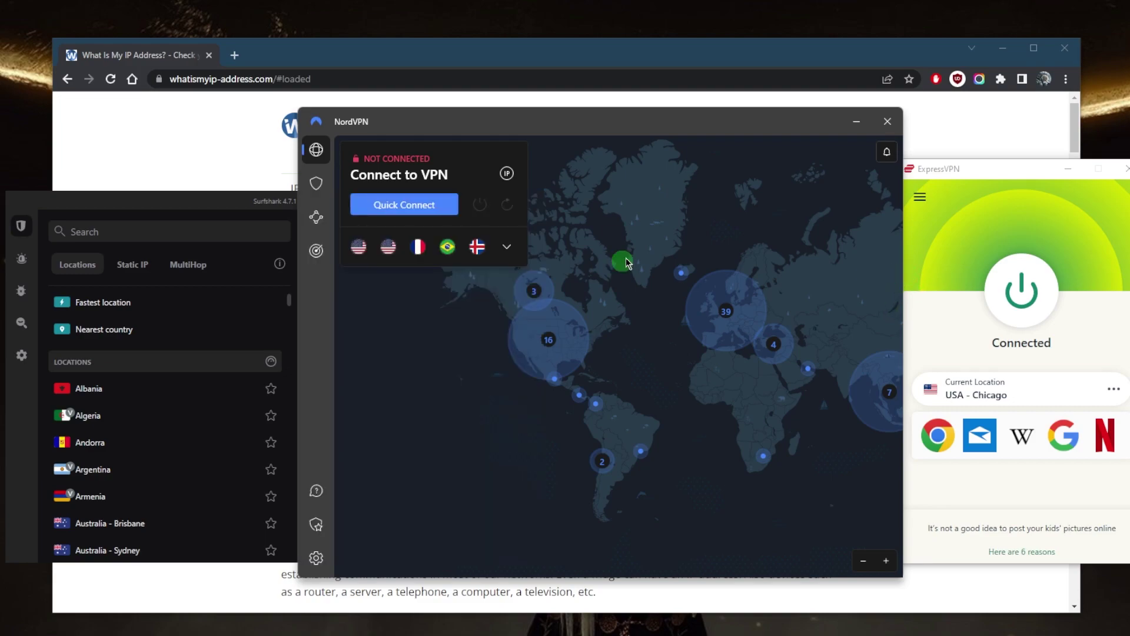
{"action": "left_click", "coordinate": [255, 209]}
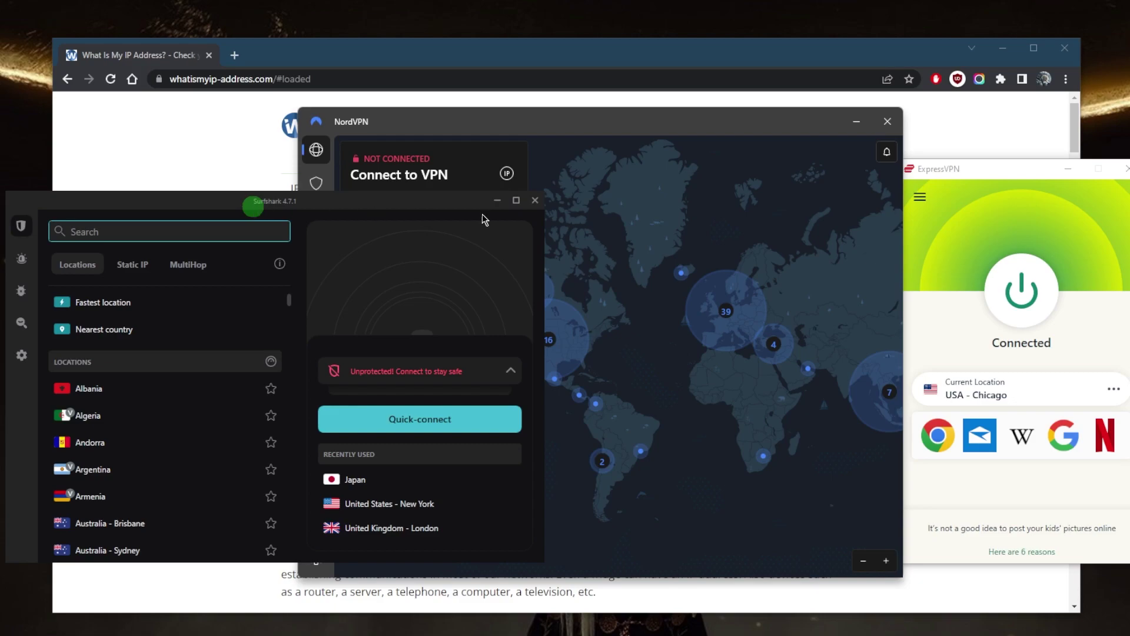
{"action": "left_click", "coordinate": [940, 267]}
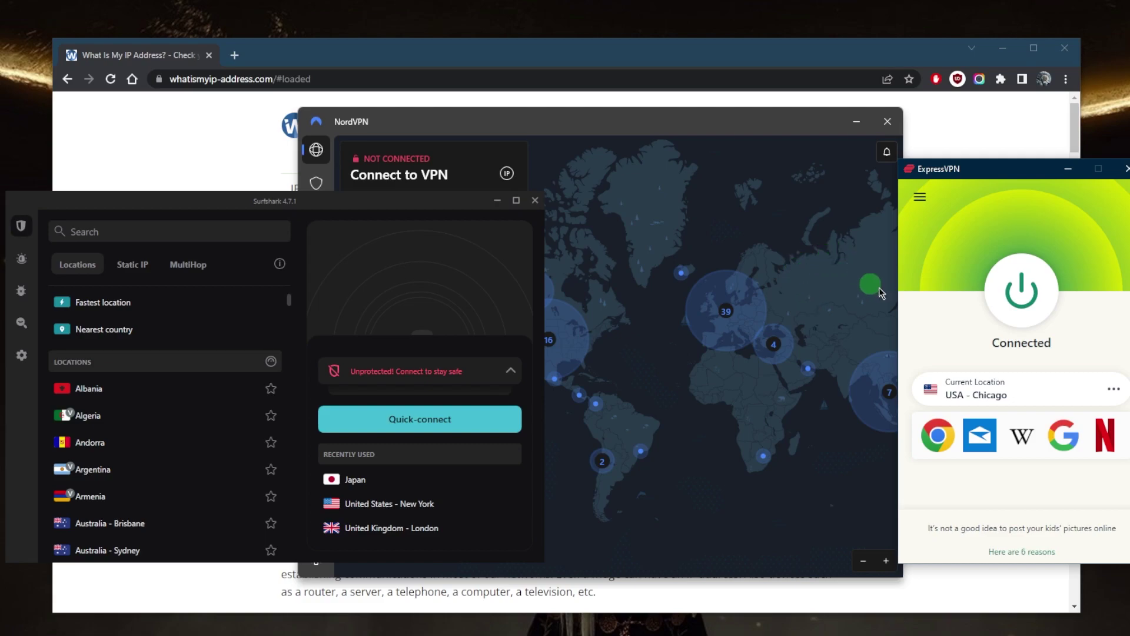
{"action": "left_click", "coordinate": [984, 289]}
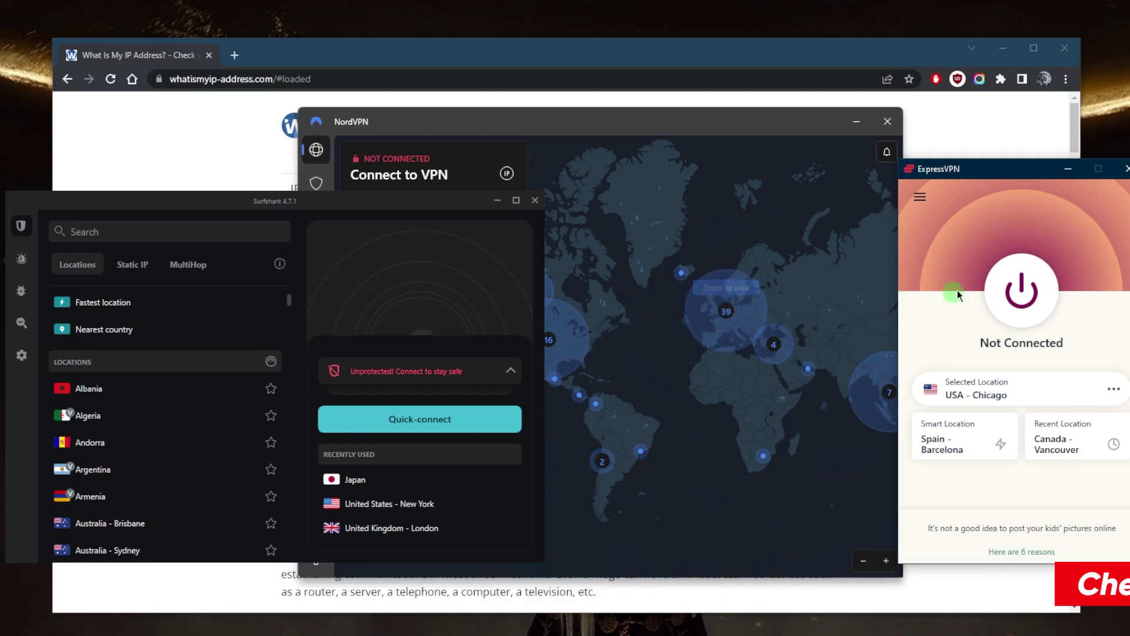
- Open ExpressVPN's VPN Locations list from the main menu and close it again
{"action": "left_click", "coordinate": [918, 201]}
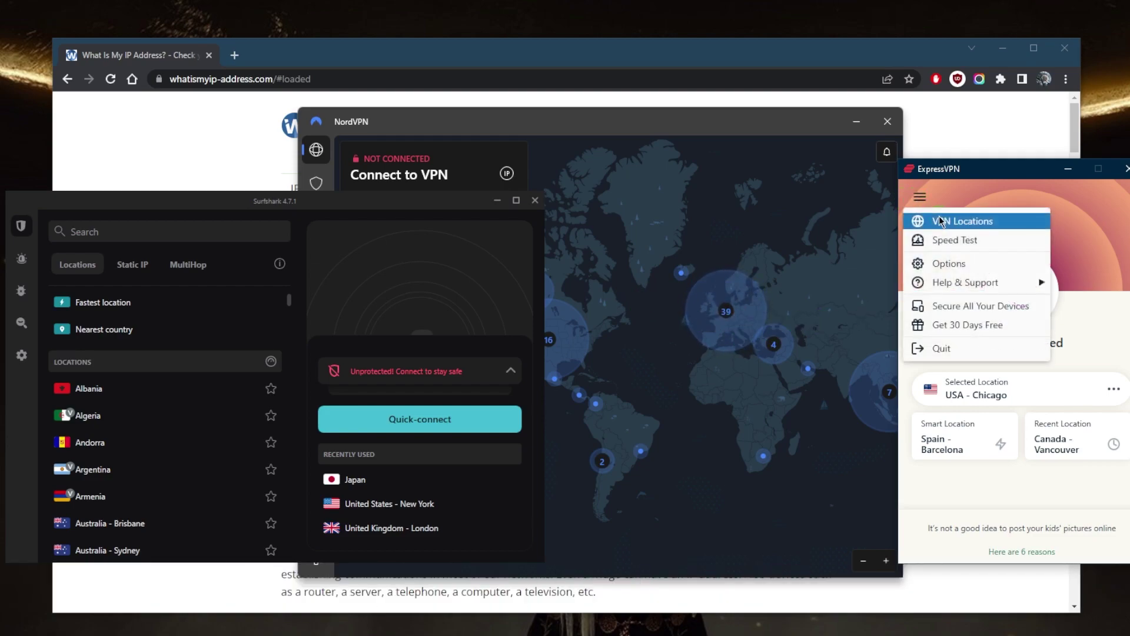
{"action": "left_click", "coordinate": [944, 222]}
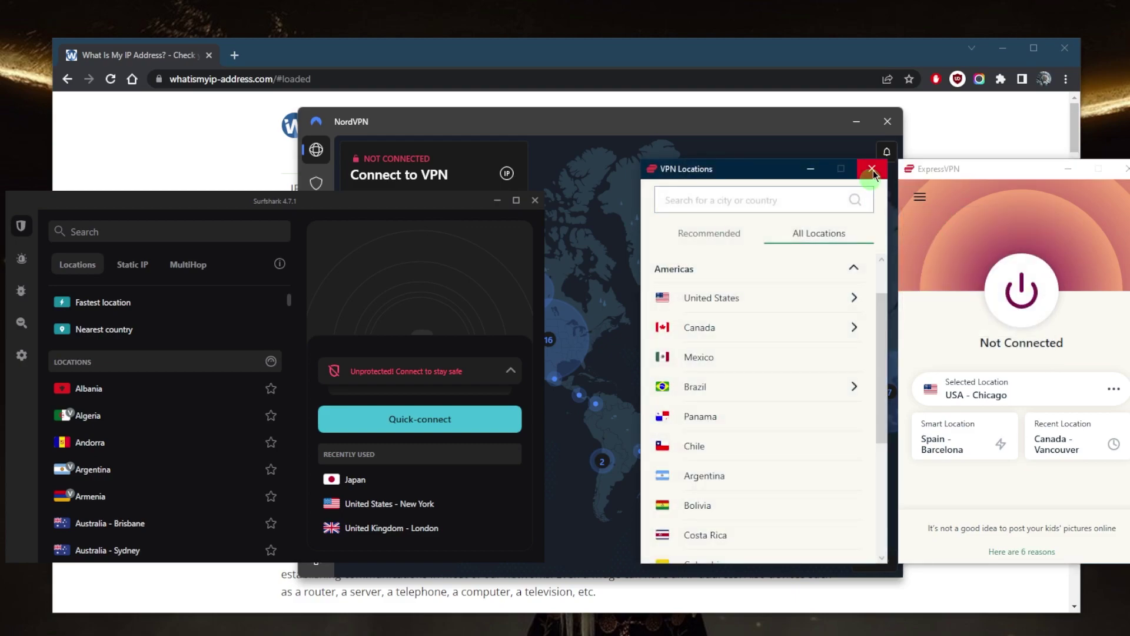
{"action": "left_click", "coordinate": [872, 169]}
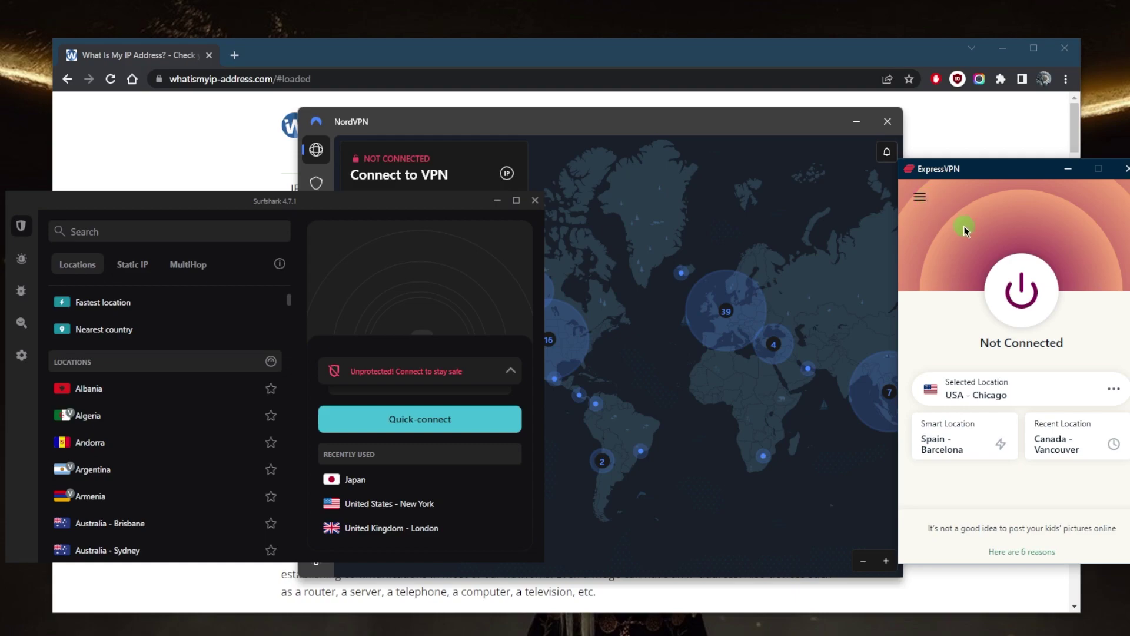
{"action": "left_click", "coordinate": [651, 247]}
{"action": "mouse_move", "coordinate": [651, 247]}
{"action": "left_mouse_down"}
{"action": "mouse_move", "coordinate": [683, 253]}
{"action": "mouse_move", "coordinate": [639, 245]}
{"action": "left_mouse_up"}
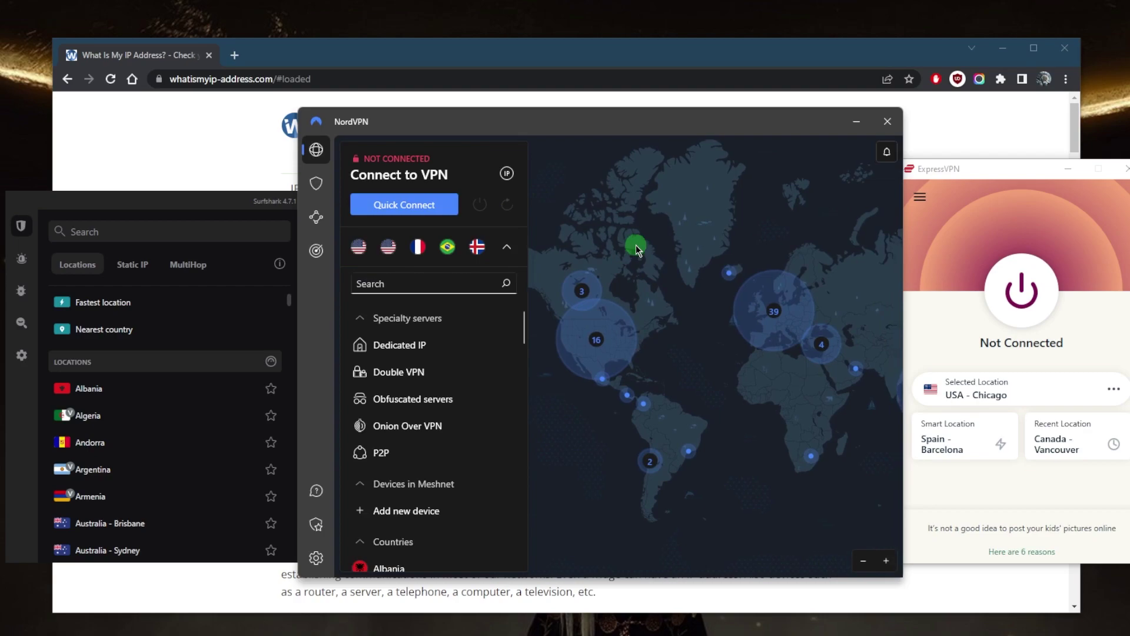
{"action": "left_click", "coordinate": [316, 184]}
{"action": "left_click", "coordinate": [316, 216]}
{"action": "left_click", "coordinate": [319, 257]}
{"action": "left_click", "coordinate": [316, 149]}
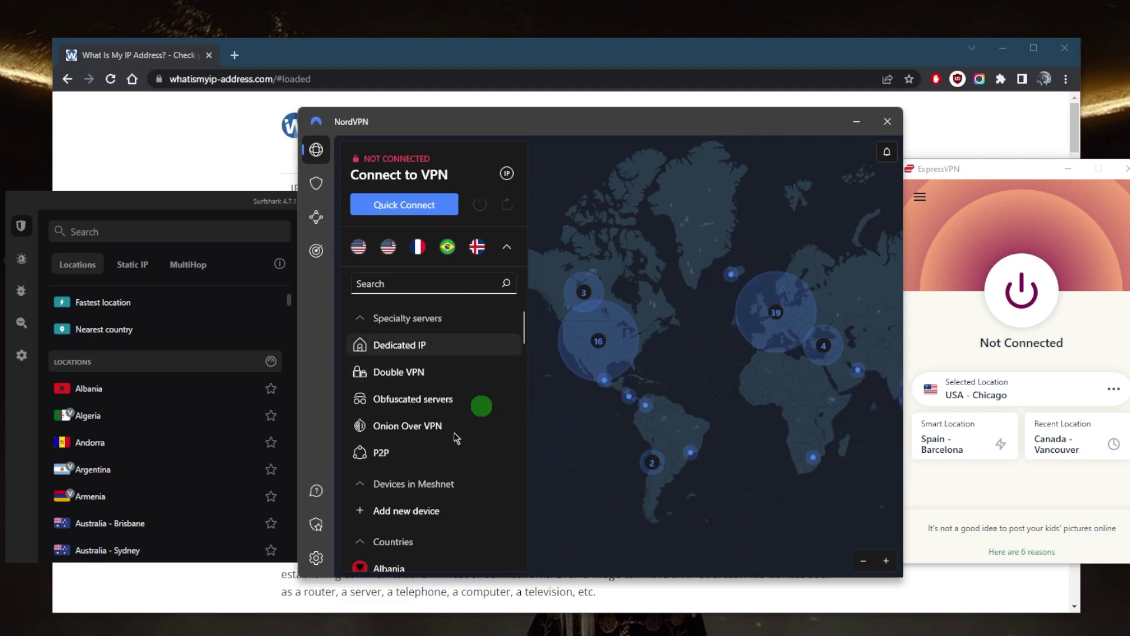
{"action": "mouse_move", "coordinate": [681, 295]}
{"action": "left_mouse_down"}
{"action": "mouse_move", "coordinate": [697, 305]}
{"action": "mouse_move", "coordinate": [666, 310]}
{"action": "mouse_move", "coordinate": [661, 298]}
{"action": "left_mouse_up"}
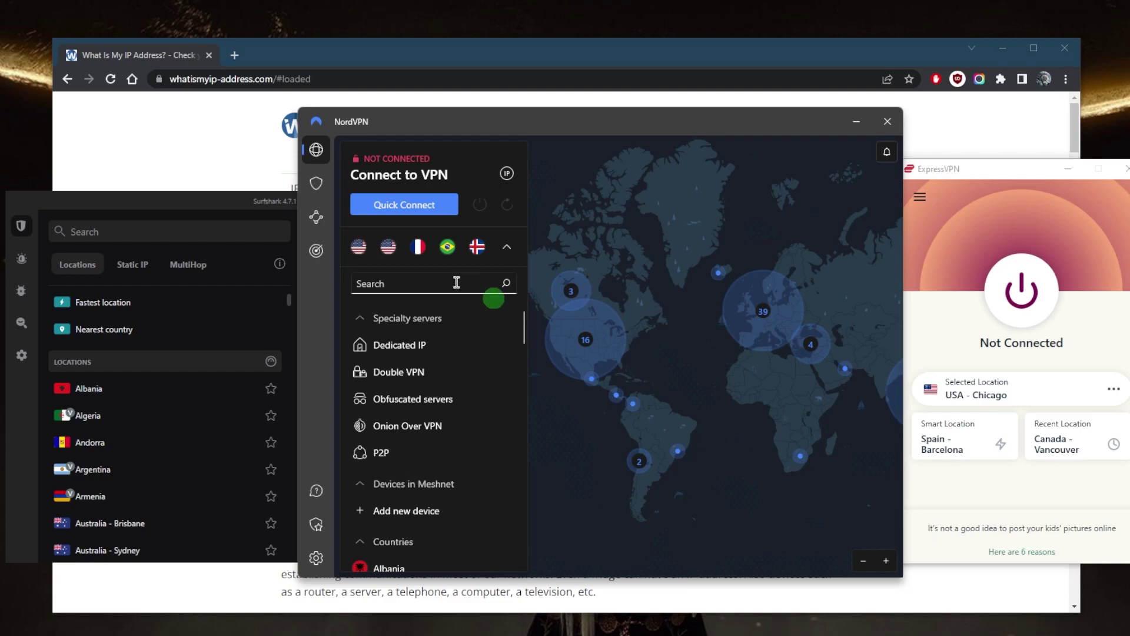
{"action": "left_click", "coordinate": [267, 203]}
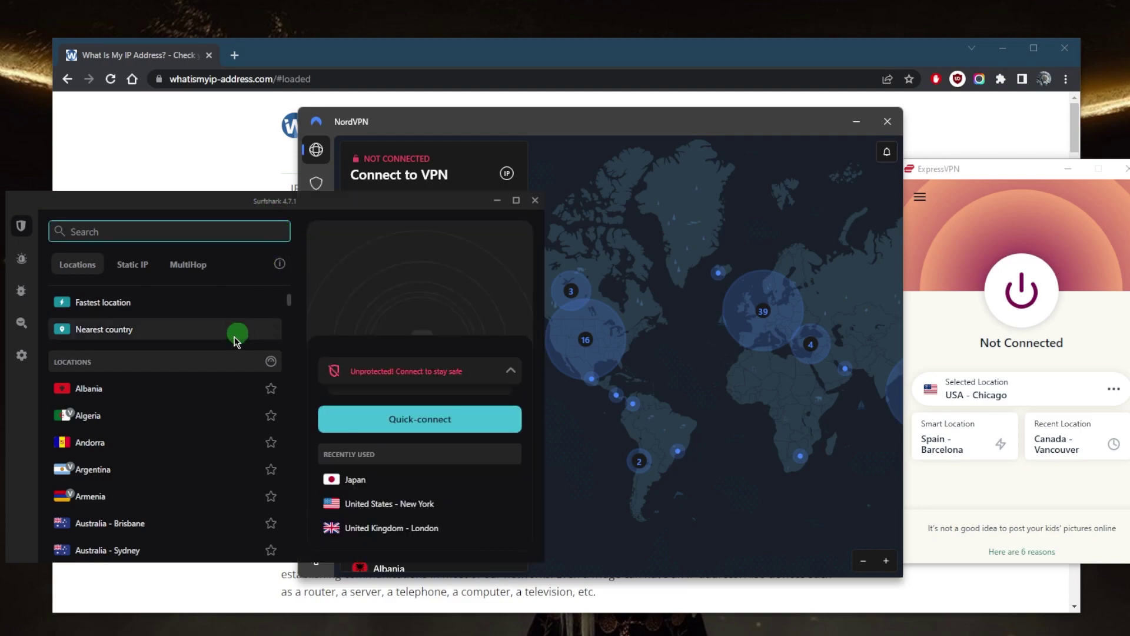
- Scroll Surfshark's location list past Bolivia and Brazil until Canada - Toronto is visible
{"action": "scroll", "coordinate": [239, 350], "scroll_direction": "down", "scroll_amount": 4}
{"action": "scroll", "coordinate": [240, 354], "scroll_direction": "up", "scroll_amount": 4}
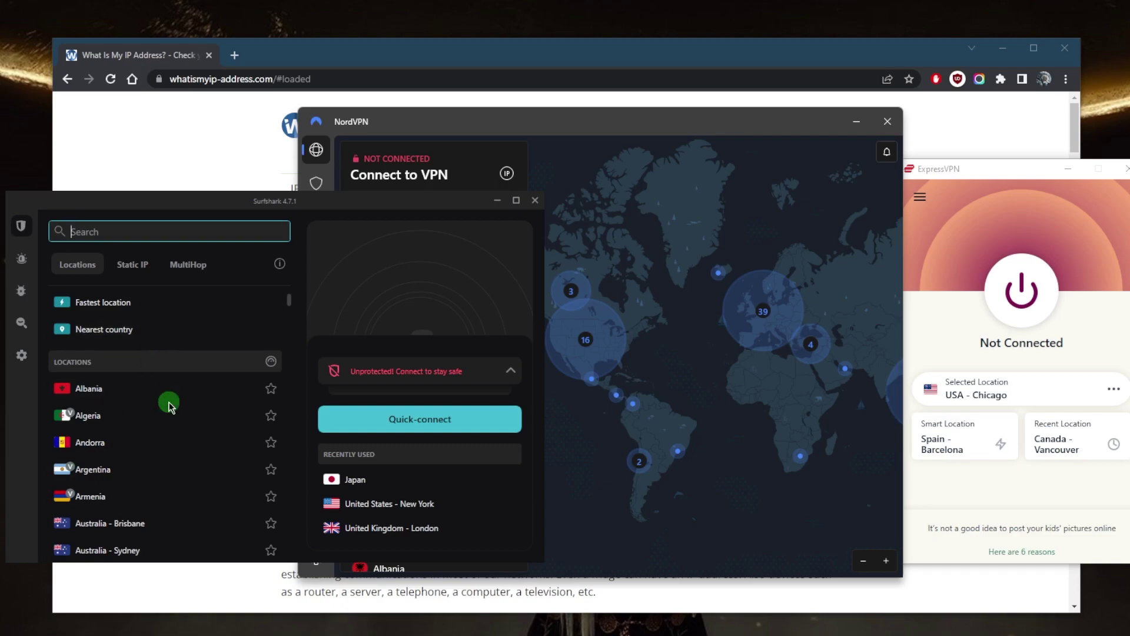
{"action": "scroll", "coordinate": [189, 389], "scroll_direction": "down", "scroll_amount": 5}
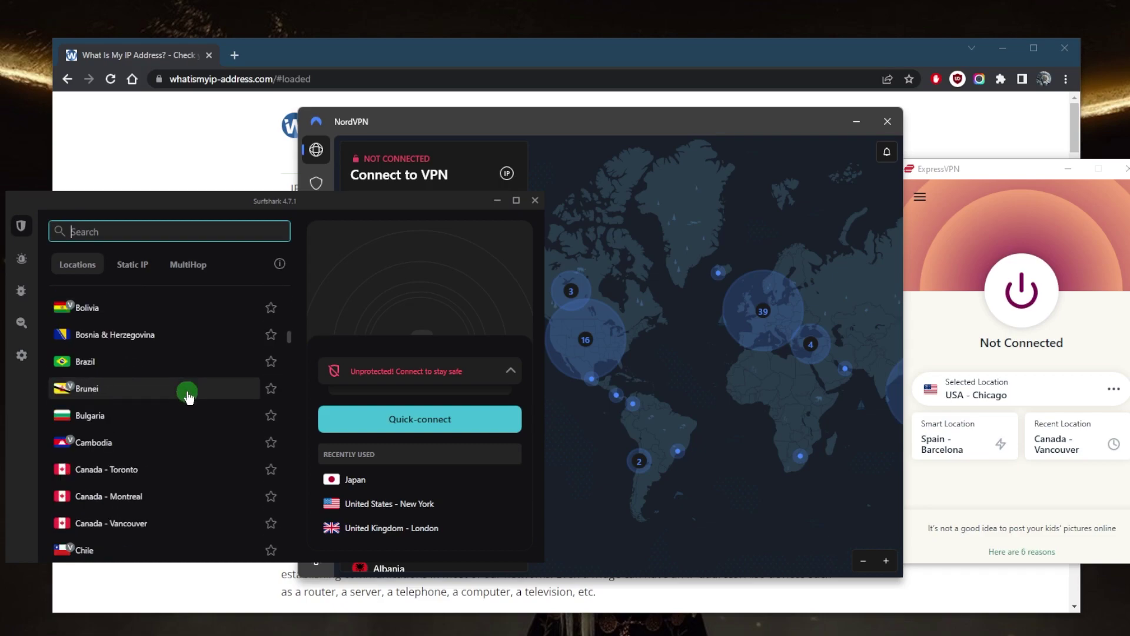
{"action": "scroll", "coordinate": [189, 396], "scroll_direction": "down", "scroll_amount": 8}
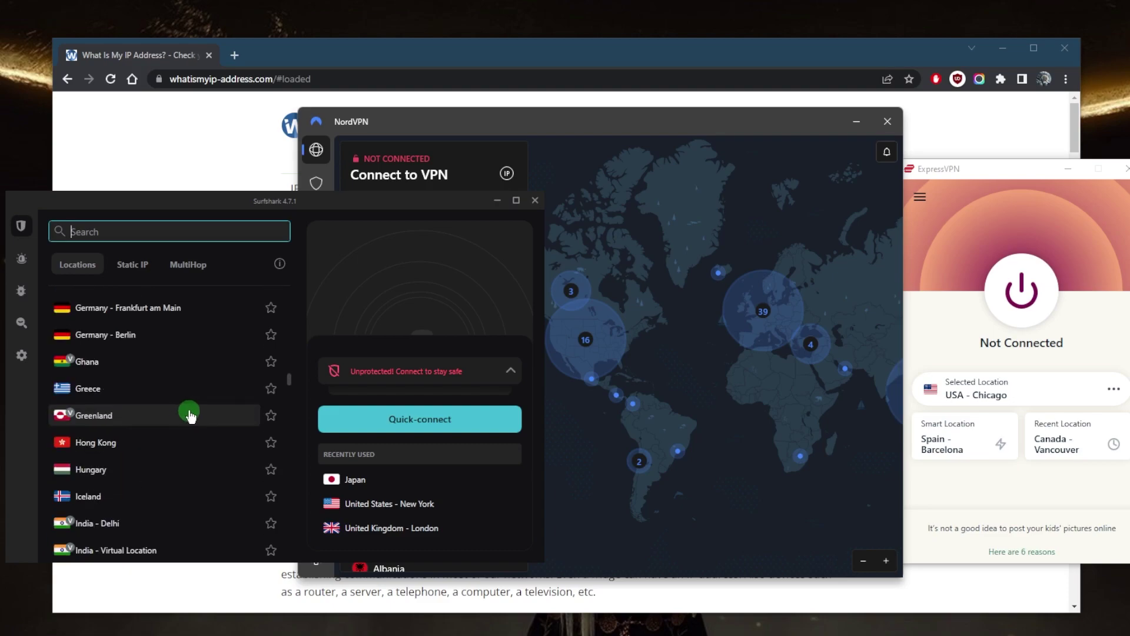
{"action": "scroll", "coordinate": [191, 413], "scroll_direction": "down", "scroll_amount": 6}
{"action": "scroll", "coordinate": [198, 415], "scroll_direction": "up", "scroll_amount": 4}
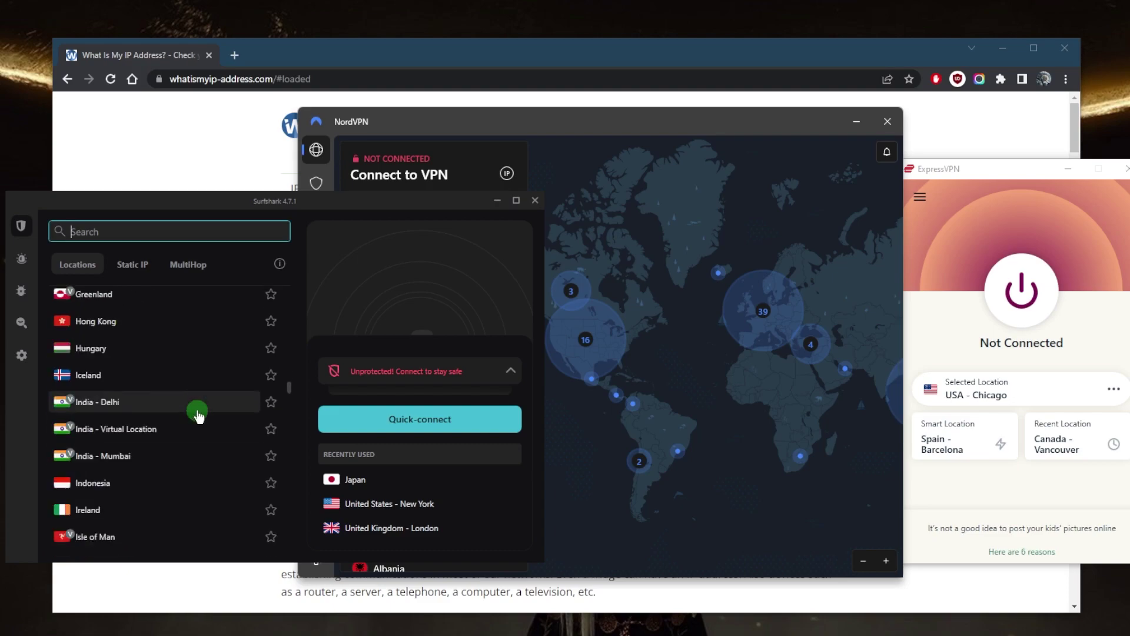
{"action": "scroll", "coordinate": [198, 415], "scroll_direction": "up", "scroll_amount": 9}
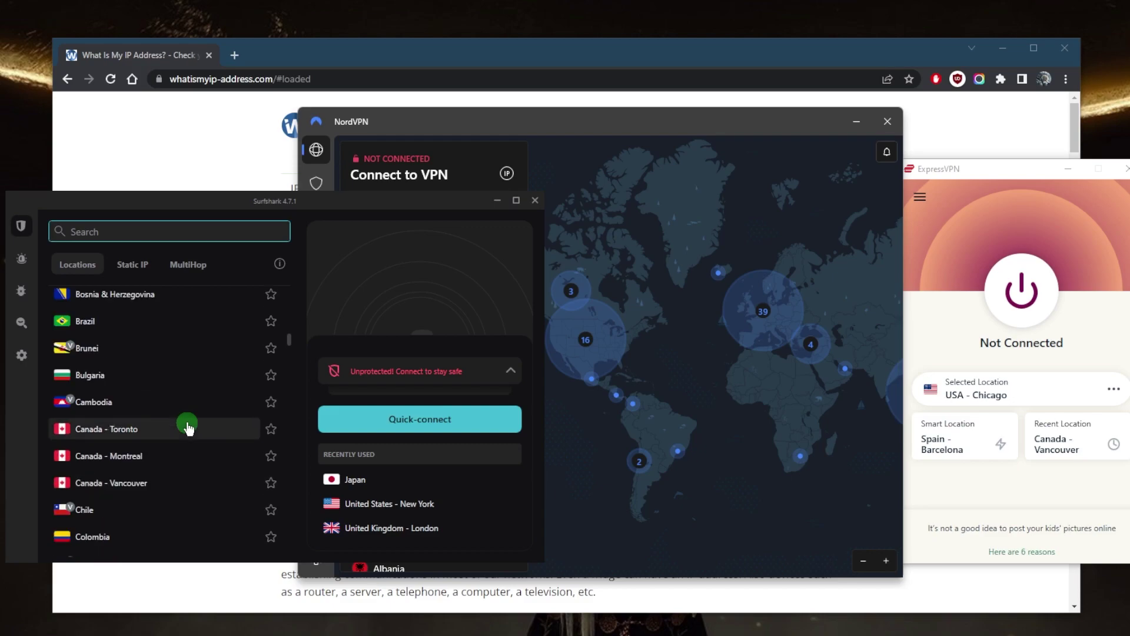
{"action": "scroll", "coordinate": [189, 428], "scroll_direction": "down", "scroll_amount": 1}
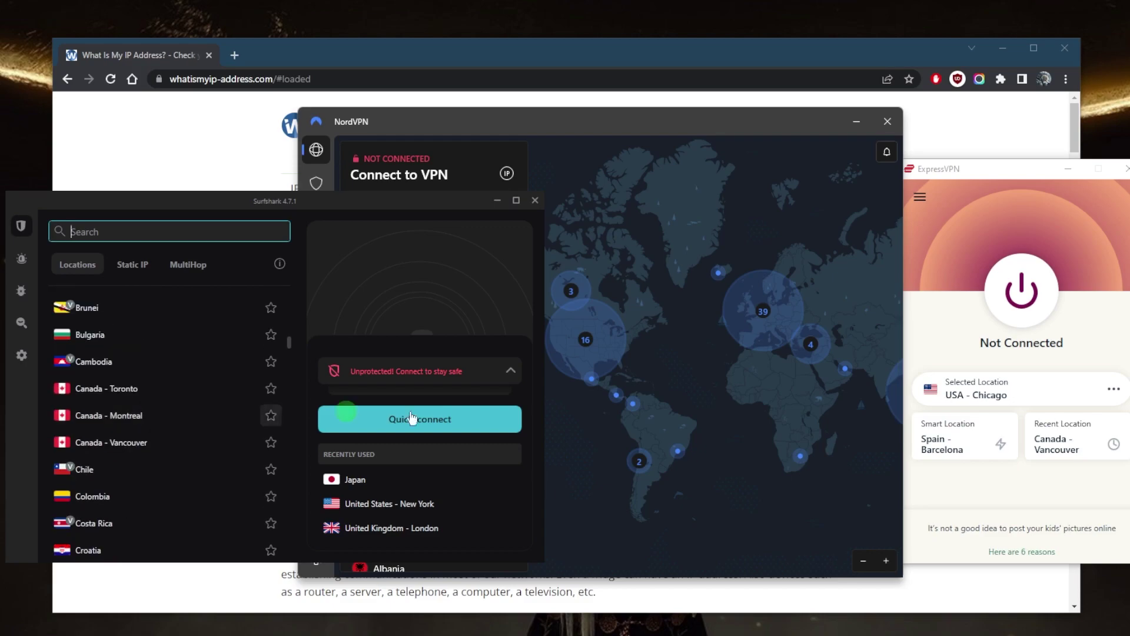
- Bring NordVPN forward and browse its map and country list down to Canada
{"action": "left_click", "coordinate": [651, 222]}
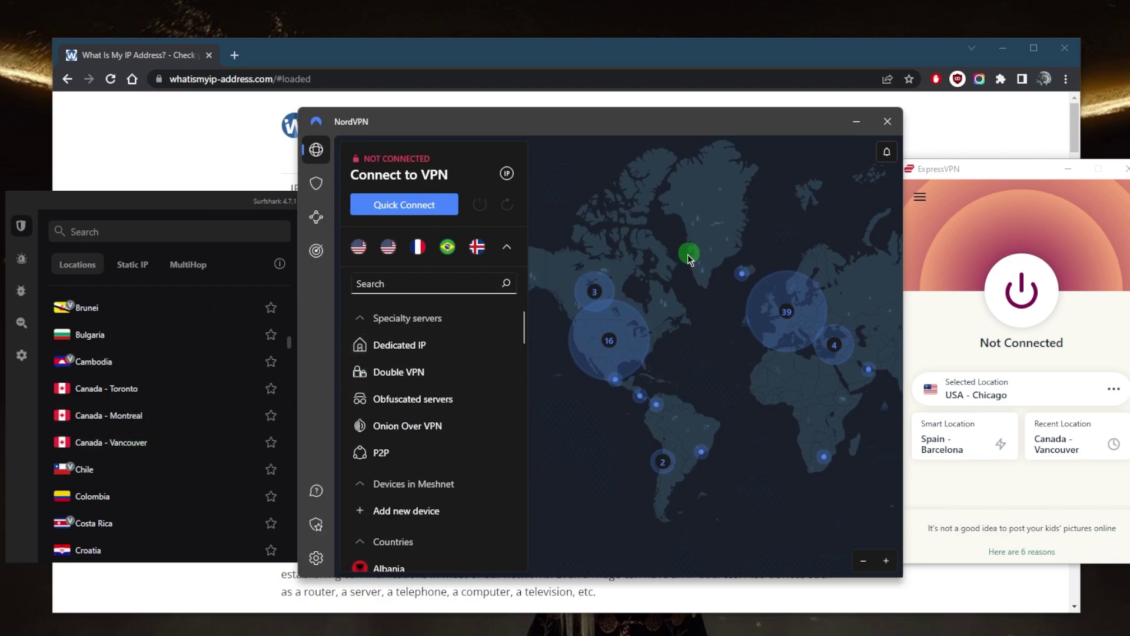
{"action": "scroll", "coordinate": [642, 317], "scroll_direction": "up", "scroll_amount": 3}
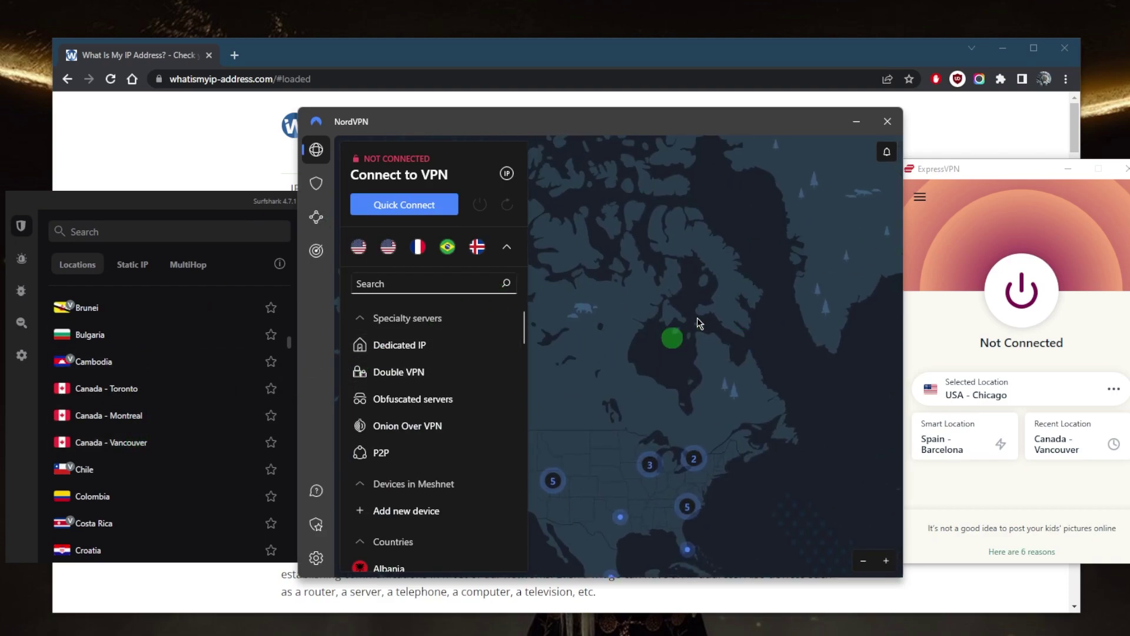
{"action": "scroll", "coordinate": [703, 347], "scroll_direction": "up", "scroll_amount": 2}
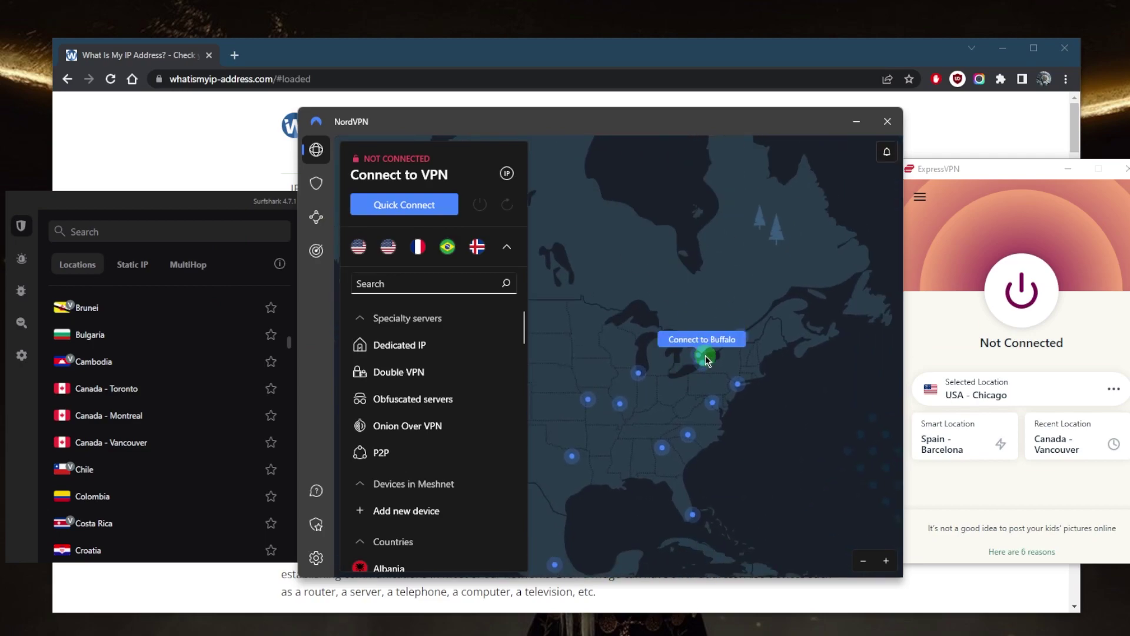
{"action": "scroll", "coordinate": [649, 288], "scroll_direction": "down", "scroll_amount": 2}
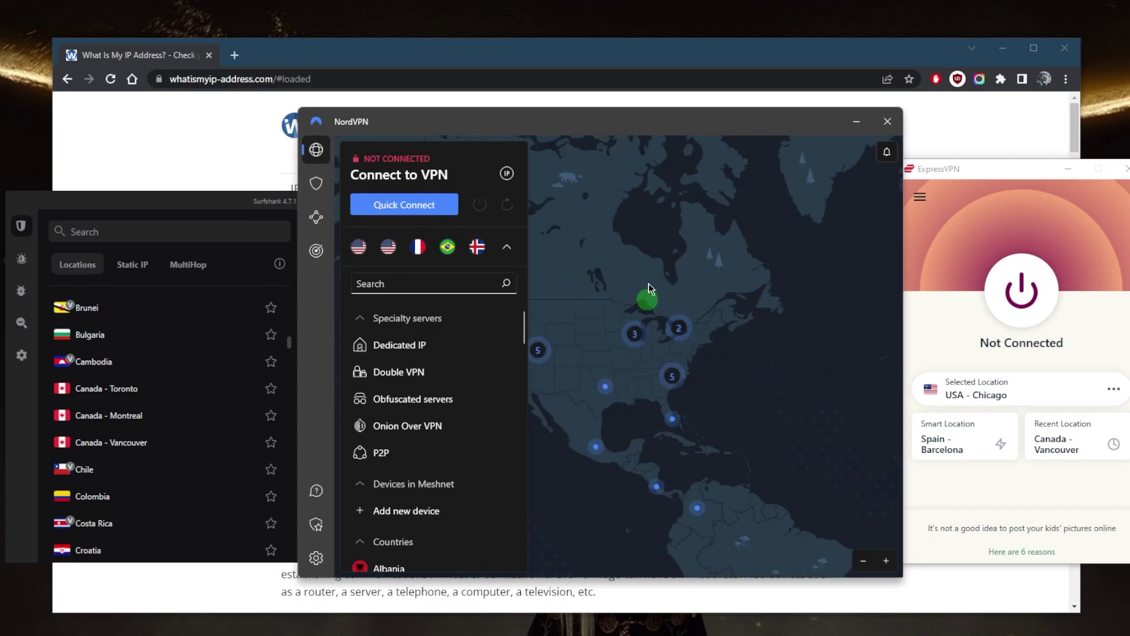
{"action": "scroll", "coordinate": [598, 270], "scroll_direction": "up", "scroll_amount": 3}
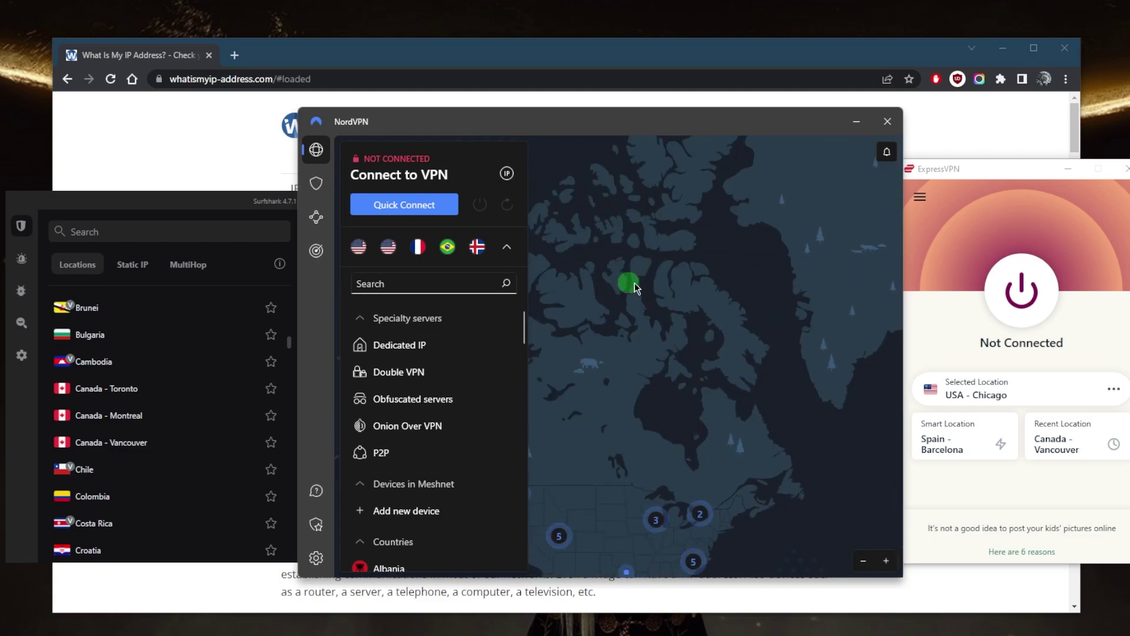
{"action": "scroll", "coordinate": [598, 352], "scroll_direction": "down", "scroll_amount": 2}
{"action": "scroll", "coordinate": [626, 311], "scroll_direction": "up", "scroll_amount": 3}
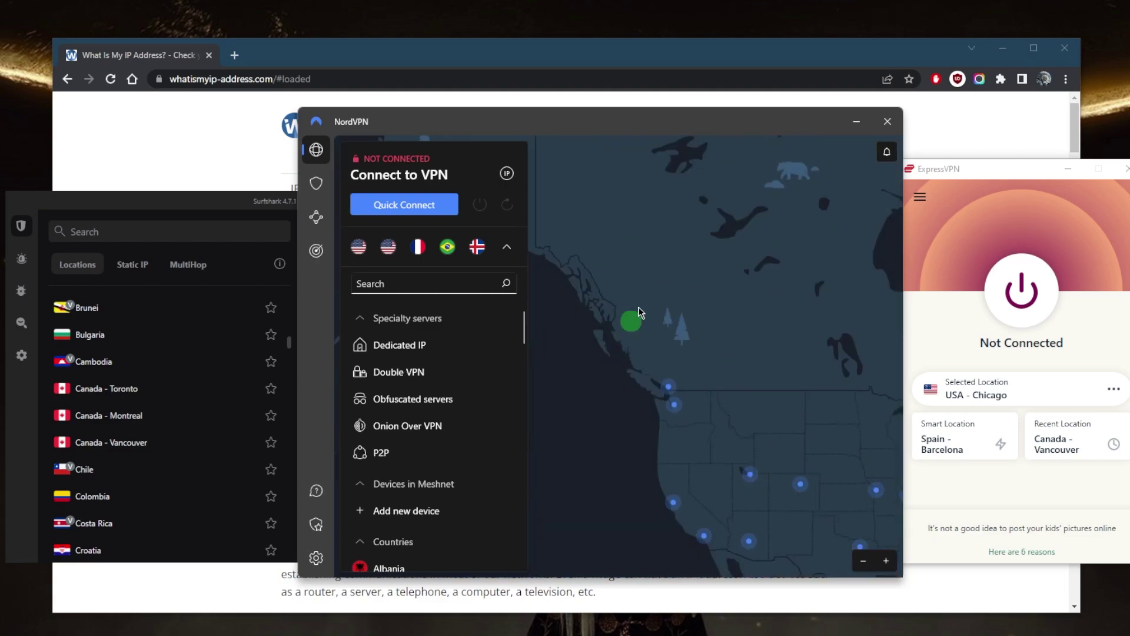
{"action": "scroll", "coordinate": [646, 353], "scroll_direction": "down", "scroll_amount": 2}
{"action": "scroll", "coordinate": [628, 377], "scroll_direction": "up", "scroll_amount": 2}
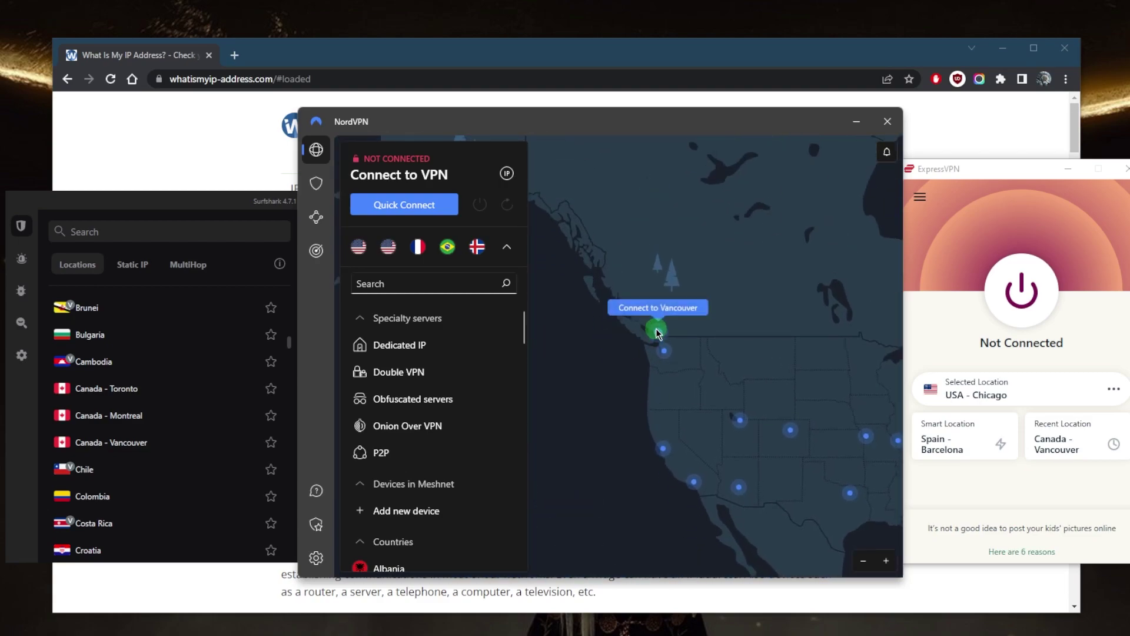
{"action": "scroll", "coordinate": [652, 338], "scroll_direction": "down", "scroll_amount": 3}
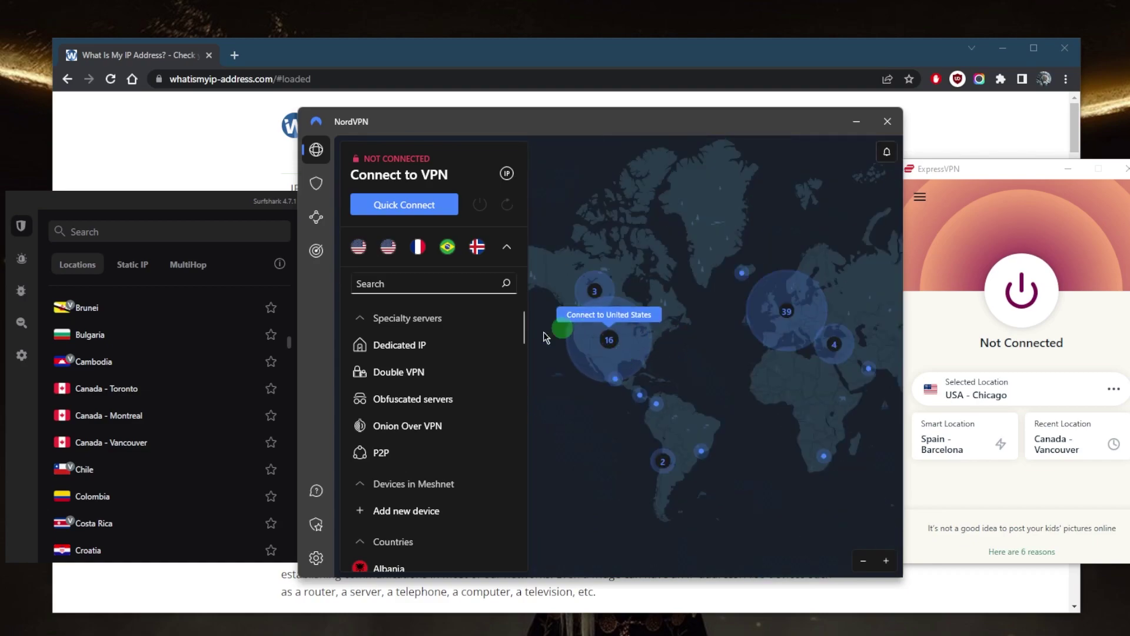
{"action": "scroll", "coordinate": [456, 382], "scroll_direction": "down", "scroll_amount": 6}
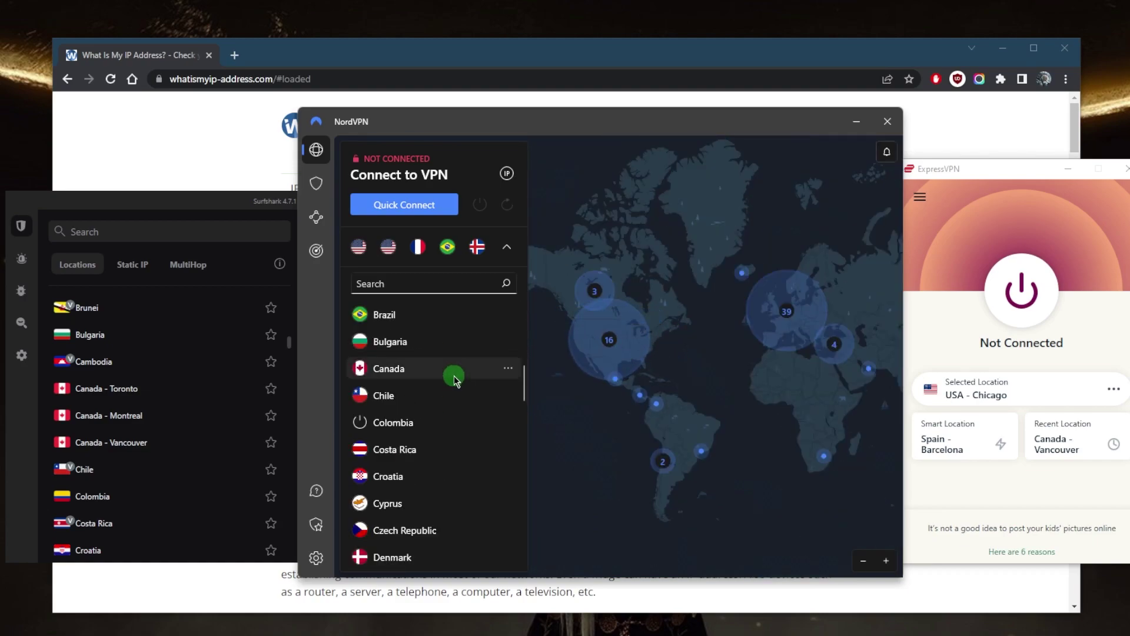
{"action": "scroll", "coordinate": [454, 380], "scroll_direction": "up", "scroll_amount": 3}
{"action": "scroll", "coordinate": [449, 393], "scroll_direction": "down", "scroll_amount": 1}
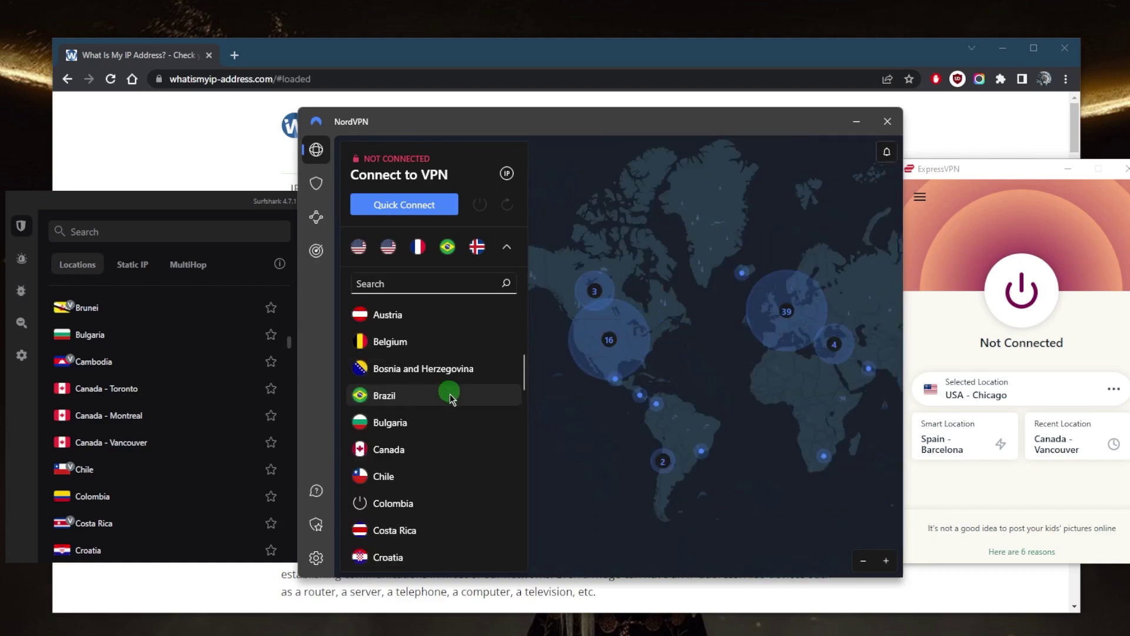
- View Canada's cities Montreal, Toronto and Vancouver in NordVPN, then open the ExpressVPN menu
{"action": "left_click", "coordinate": [524, 458]}
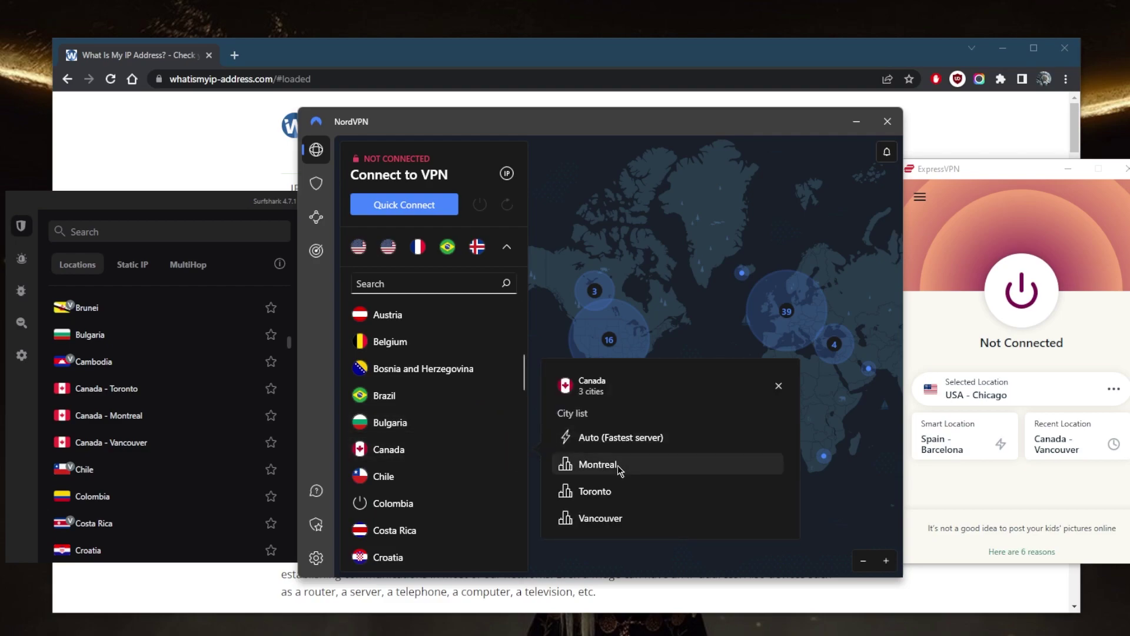
{"action": "left_click", "coordinate": [678, 331]}
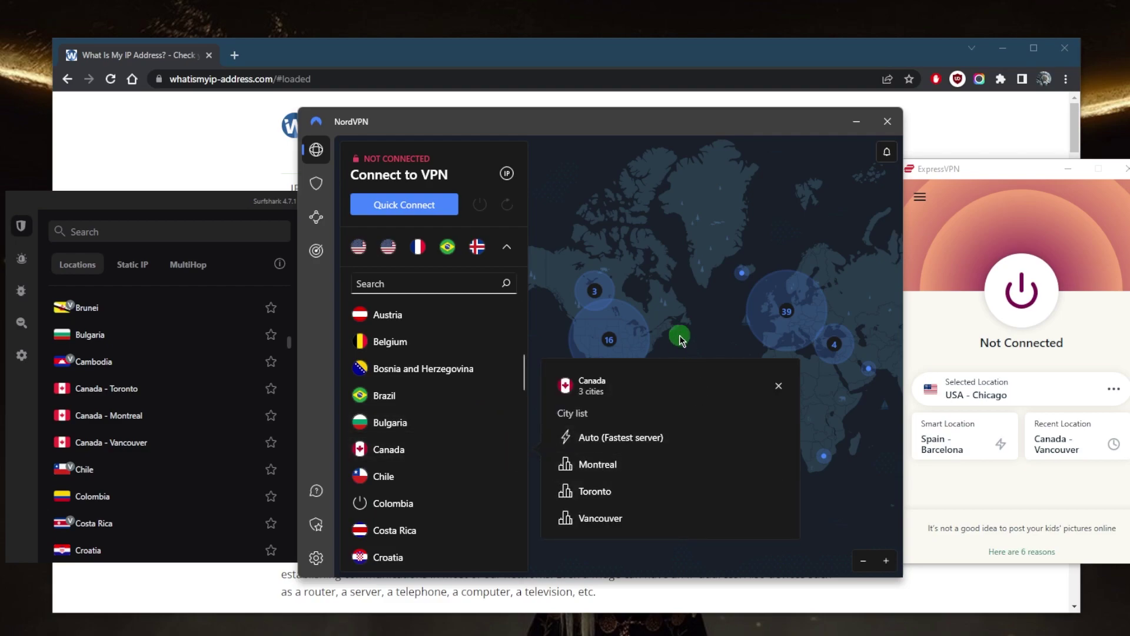
{"action": "left_click", "coordinate": [920, 197]}
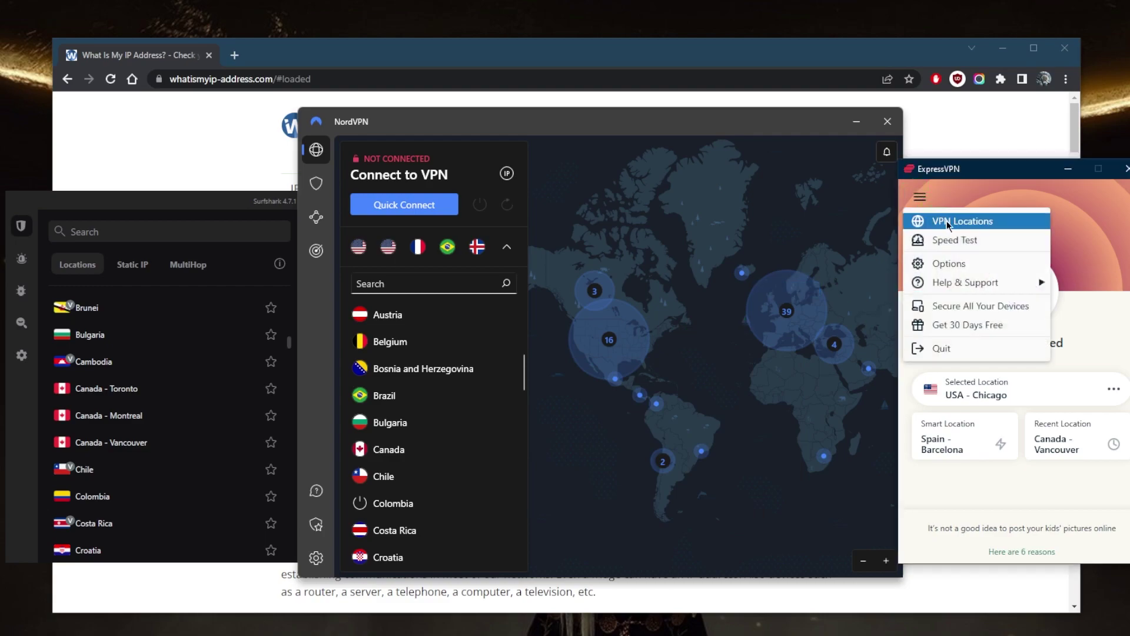
- Choose Canada - Toronto from ExpressVPN's VPN Locations and connect to it
{"action": "left_click", "coordinate": [936, 227]}
{"action": "left_click", "coordinate": [852, 327]}
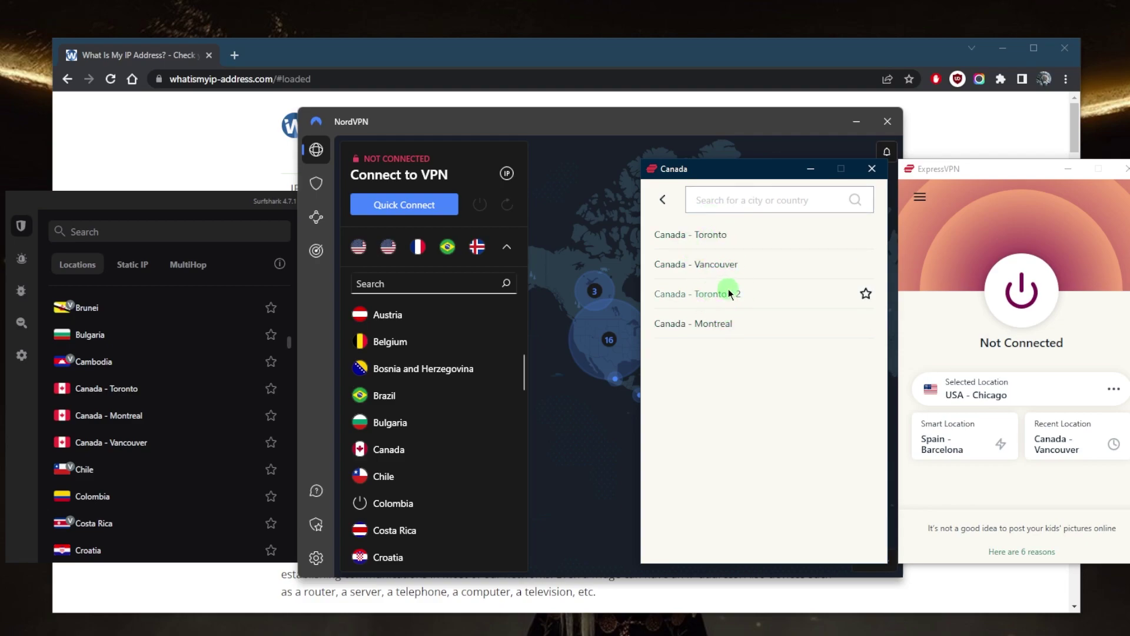
{"action": "left_click", "coordinate": [700, 235]}
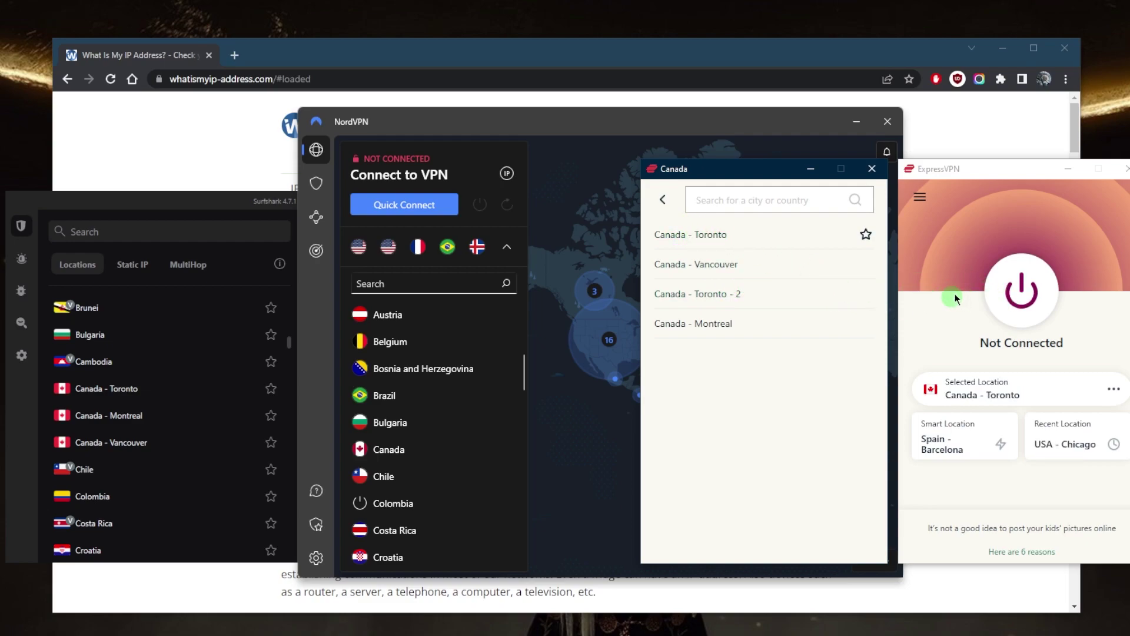
{"action": "left_click", "coordinate": [1001, 303]}
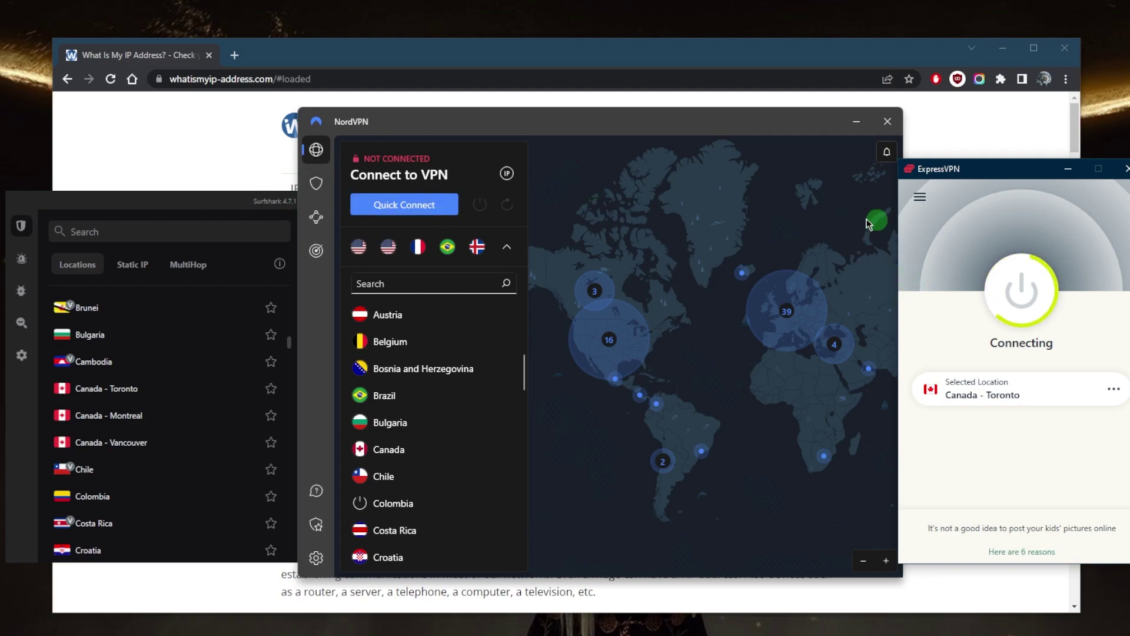
- Bring the whatismyip-address.com page forward in Chrome and reload it
{"action": "left_click", "coordinate": [218, 135]}
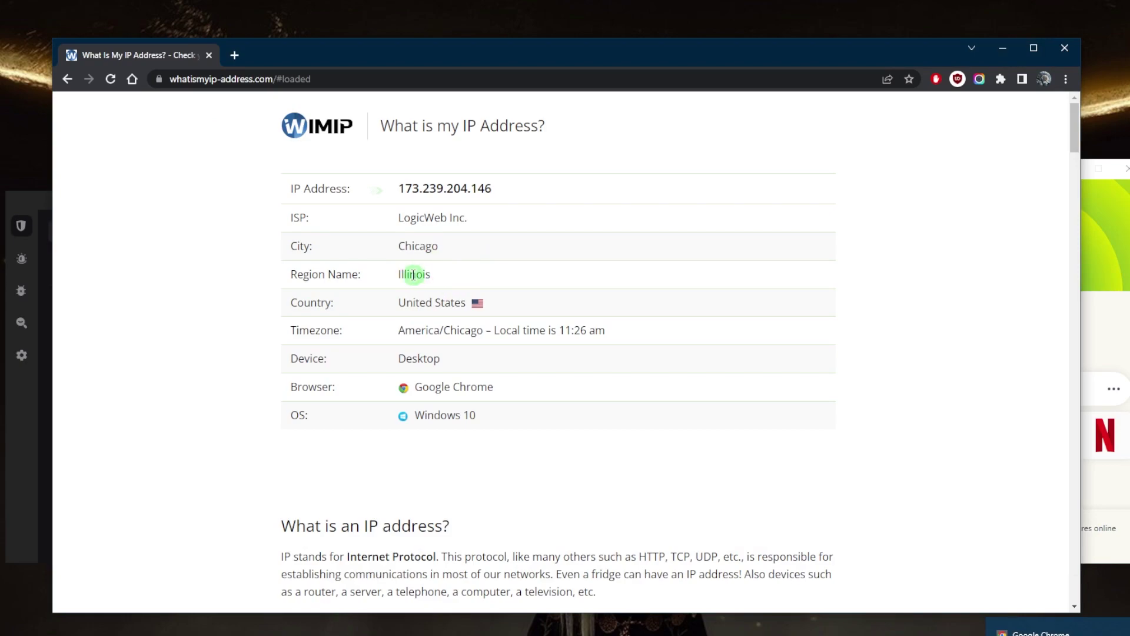
{"action": "left_click", "coordinate": [111, 82]}
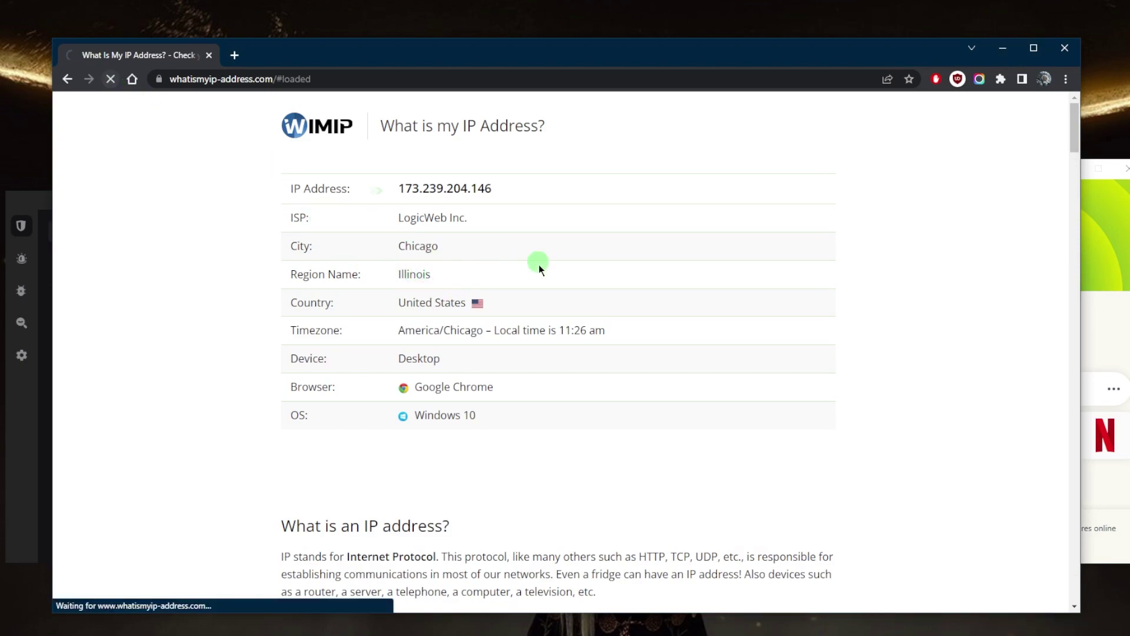